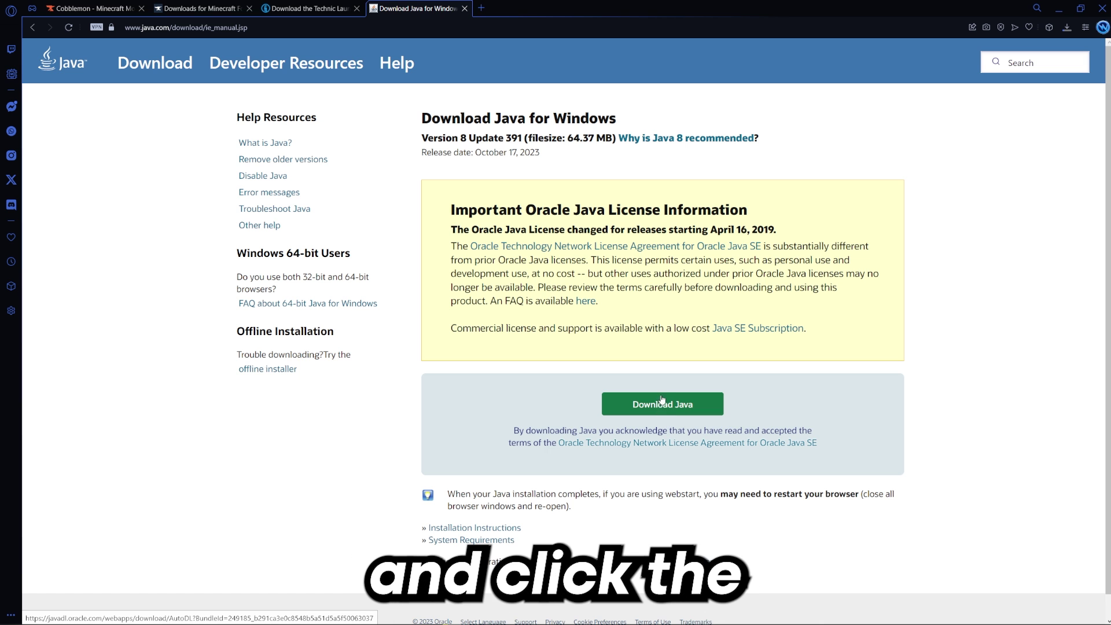
Download the Java Version 8 Update 391 installer for Windows
{"action": "left_click", "coordinate": [607, 349]}
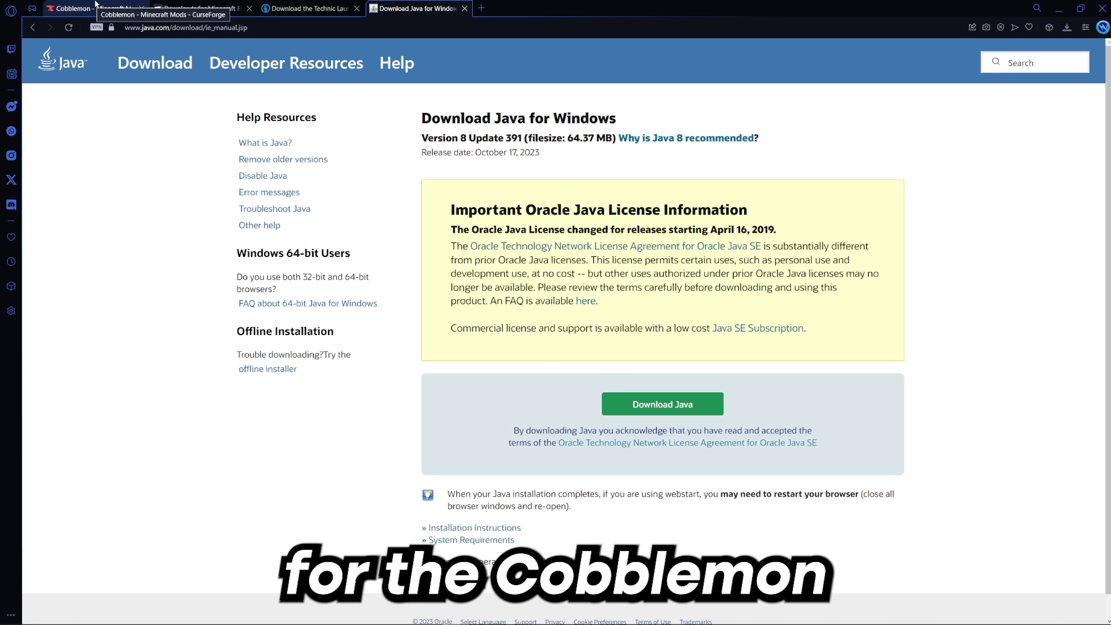
Open the Cobblemon v1.4.1 Forge file details on CurseForge, and switch to the Minecraft Forge downloads page
{"action": "left_click", "coordinate": [96, 4]}
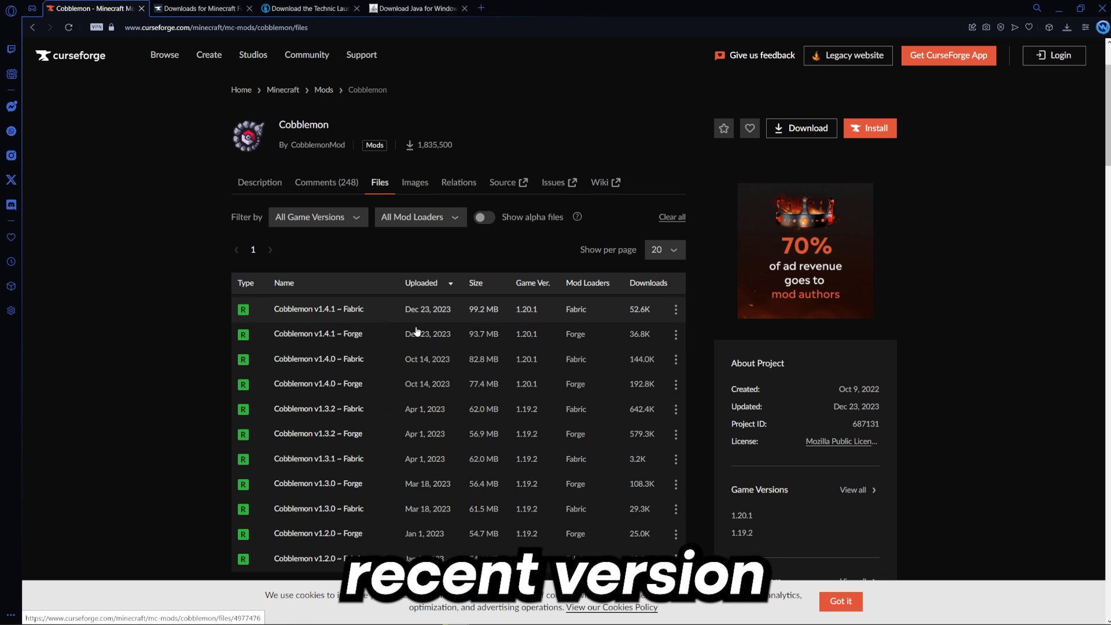
{"action": "left_click", "coordinate": [367, 335]}
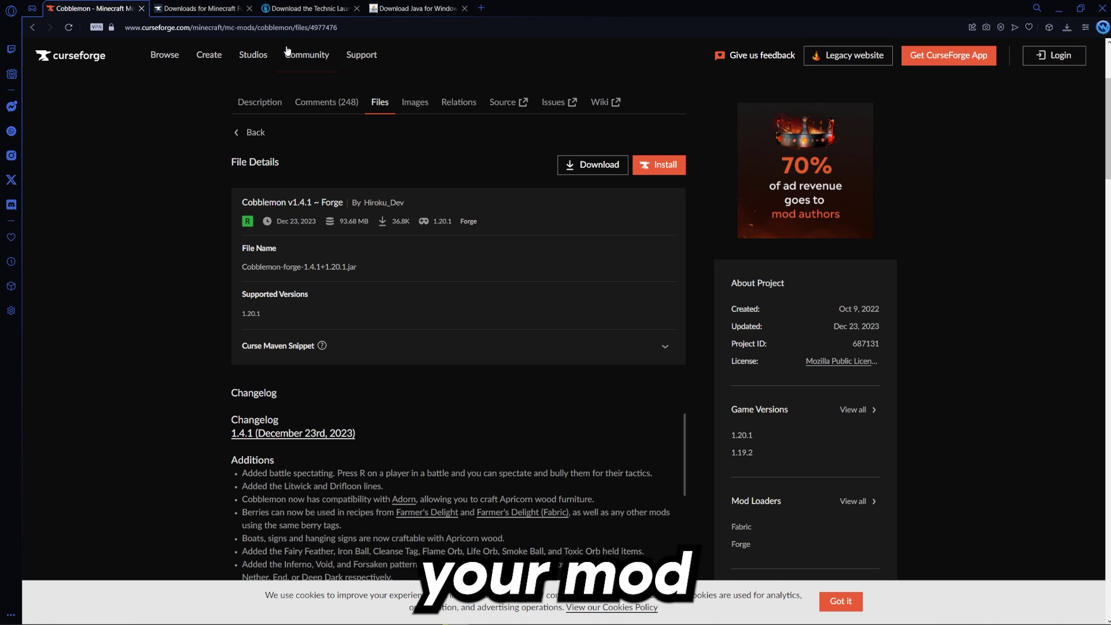
{"action": "left_click", "coordinate": [196, 8]}
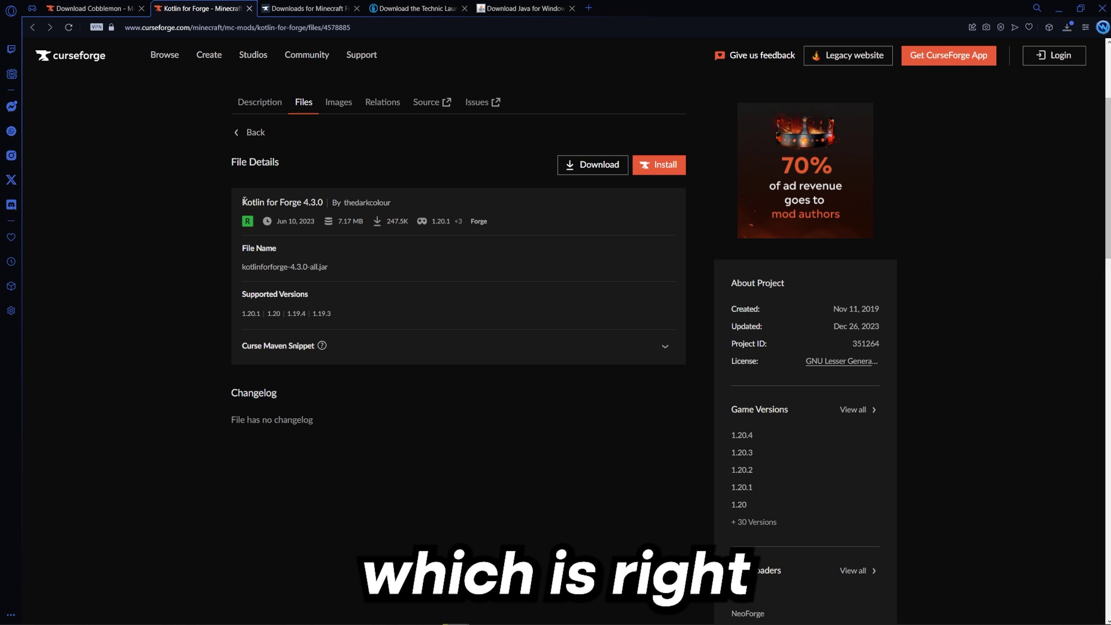
Examine the name and version of the Kotlin for Forge 4.3.0 file on its CurseForge details page
{"action": "left_click_drag", "start_coordinate": [248, 204], "coordinate": [290, 194]}
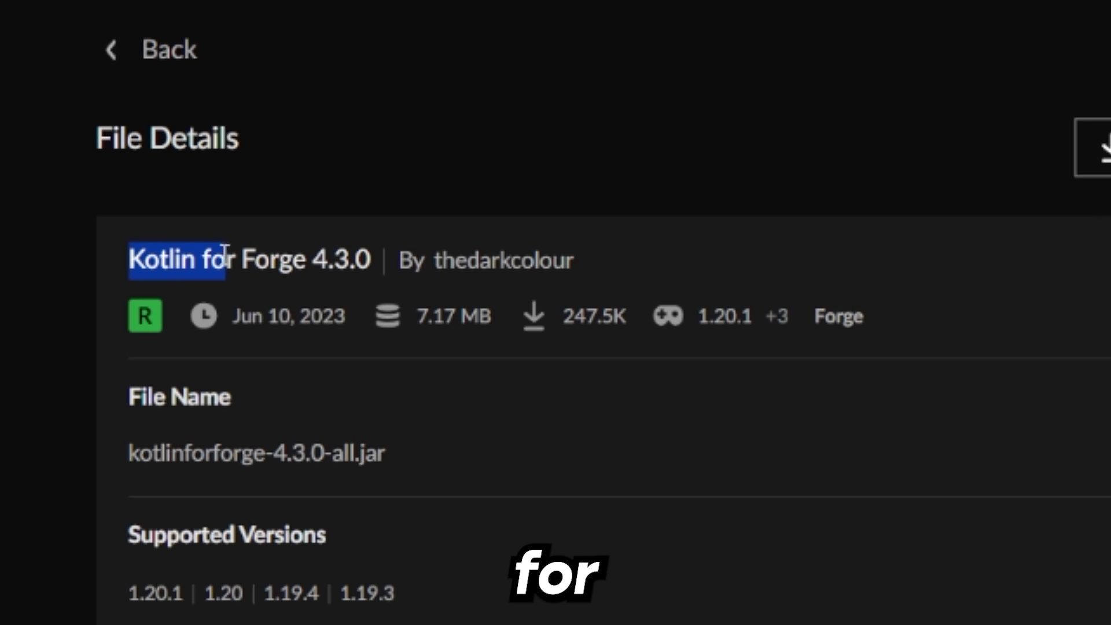
{"action": "left_click_drag", "start_coordinate": [269, 243], "coordinate": [417, 194]}
{"action": "left_click", "coordinate": [416, 193]}
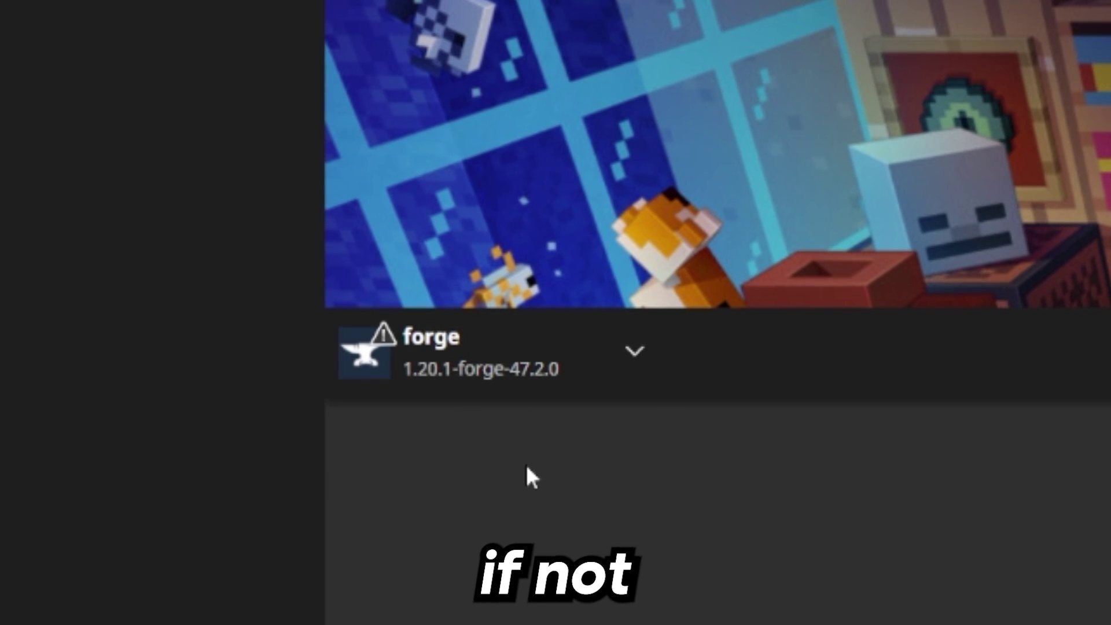
In the Minecraft Launcher, check the available versions for the 1.20.1 forge profile and open that installation's folder
{"action": "left_click", "coordinate": [631, 350]}
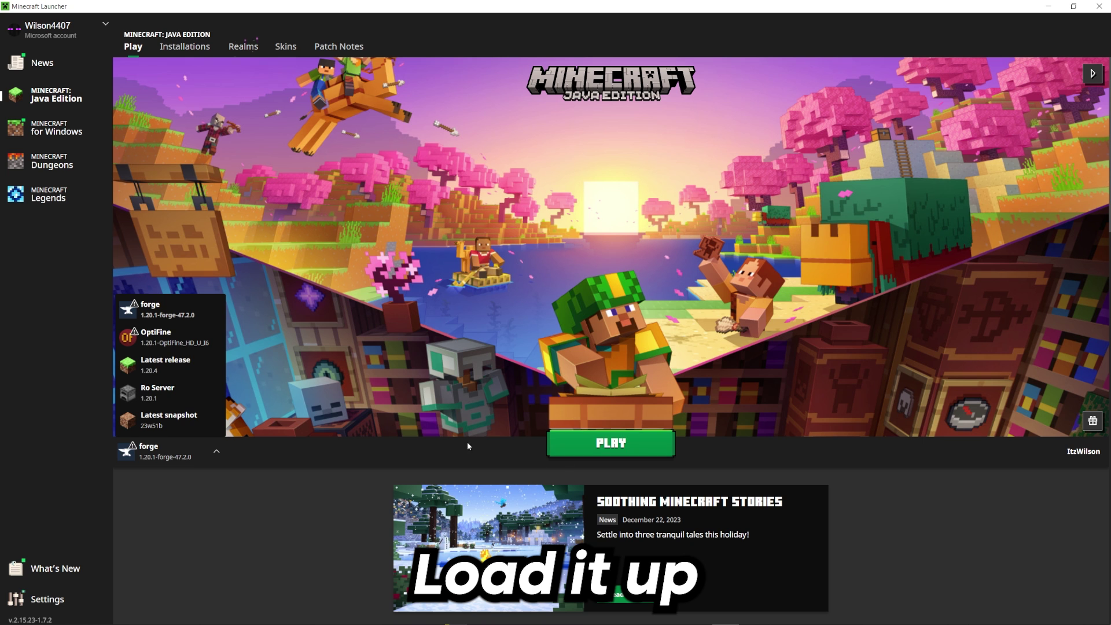
{"action": "left_click", "coordinate": [452, 442]}
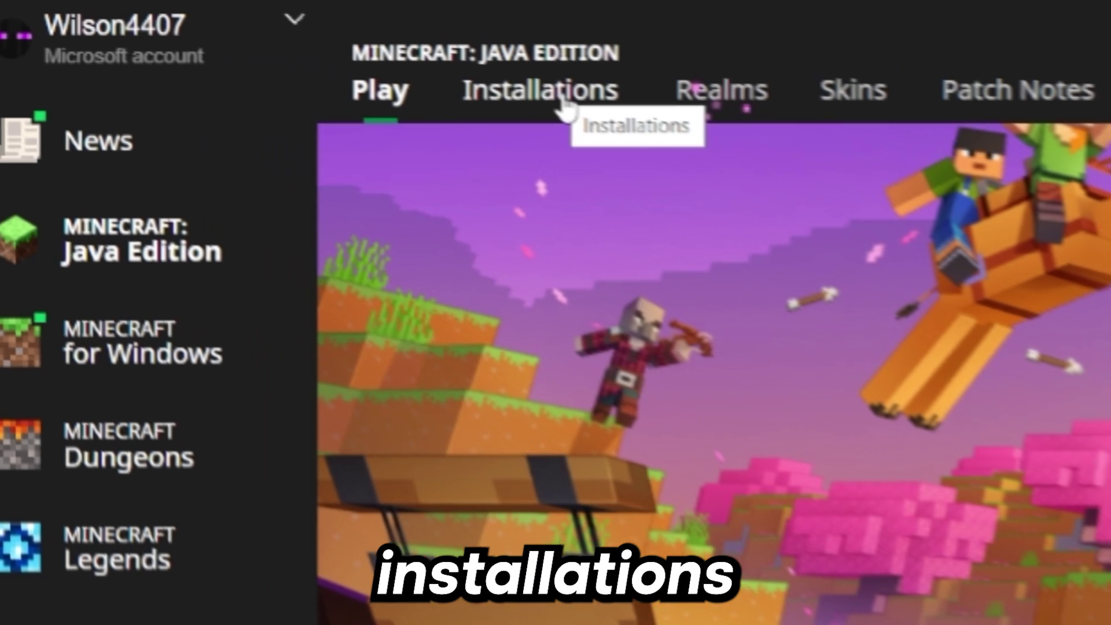
{"action": "left_click", "coordinate": [189, 50]}
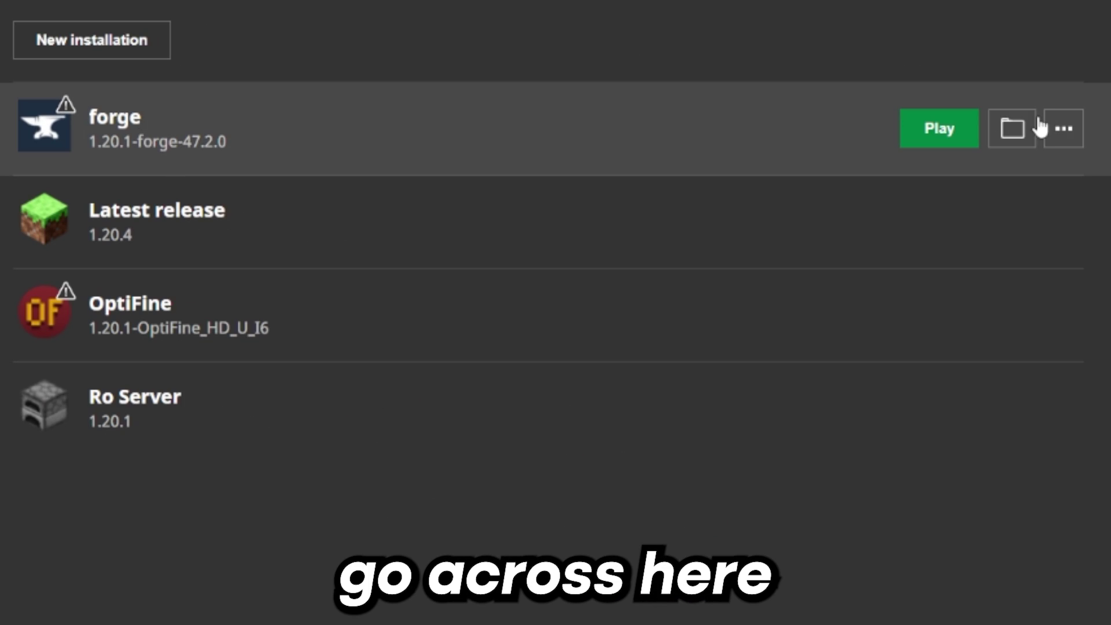
{"action": "left_click", "coordinate": [1013, 130]}
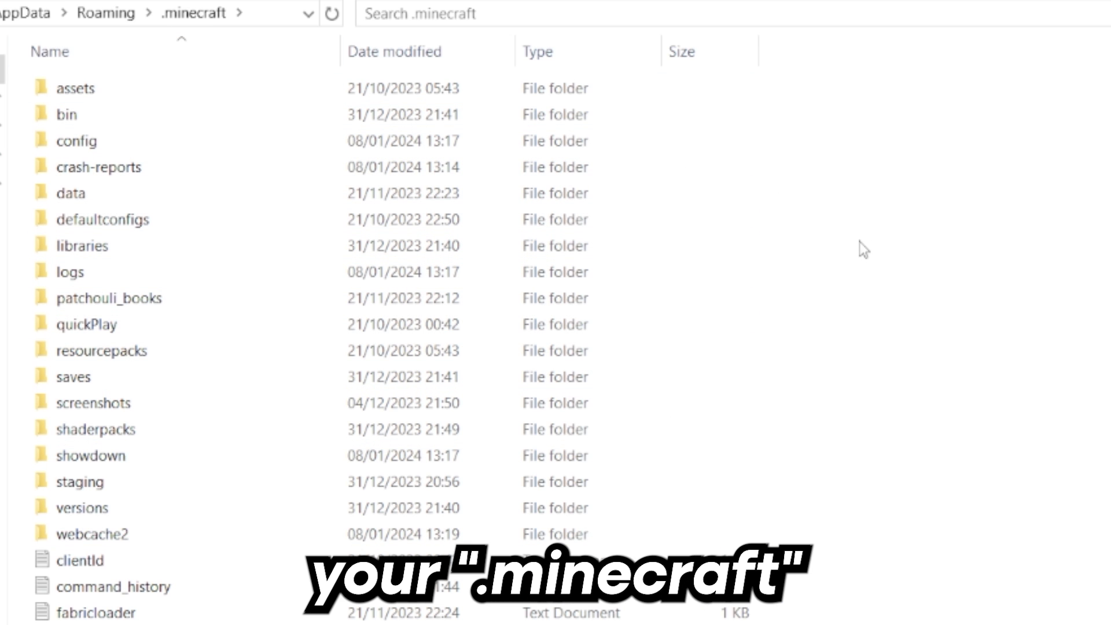
Create a new folder named mods inside the .minecraft folder
{"action": "right_click", "coordinate": [846, 238]}
{"action": "mouse_move", "coordinate": [1013, 539]}
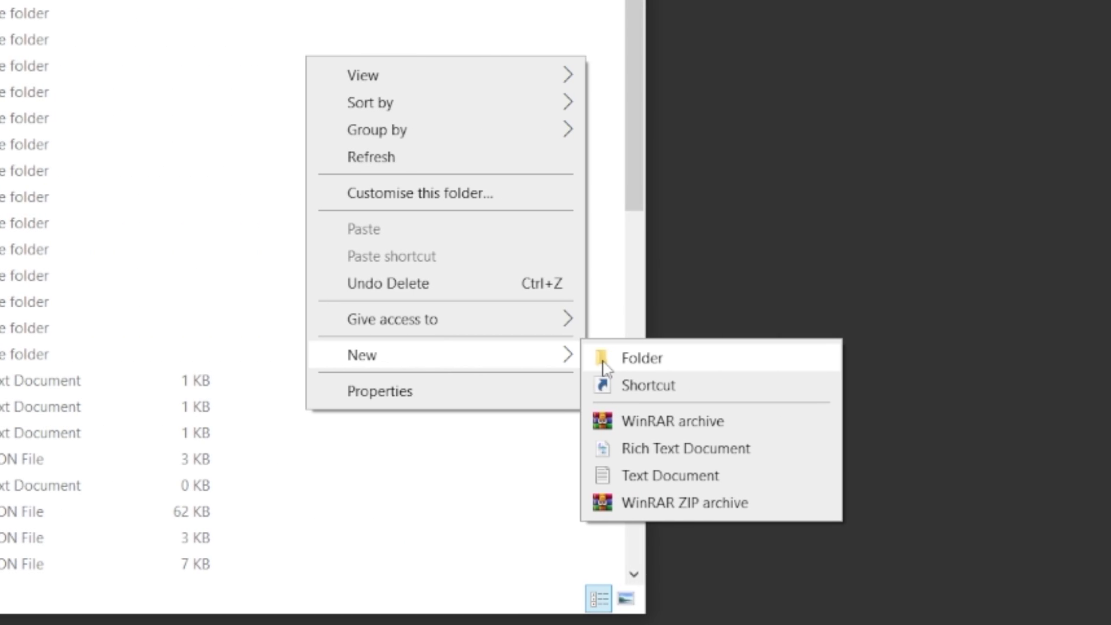
{"action": "left_click", "coordinate": [602, 365]}
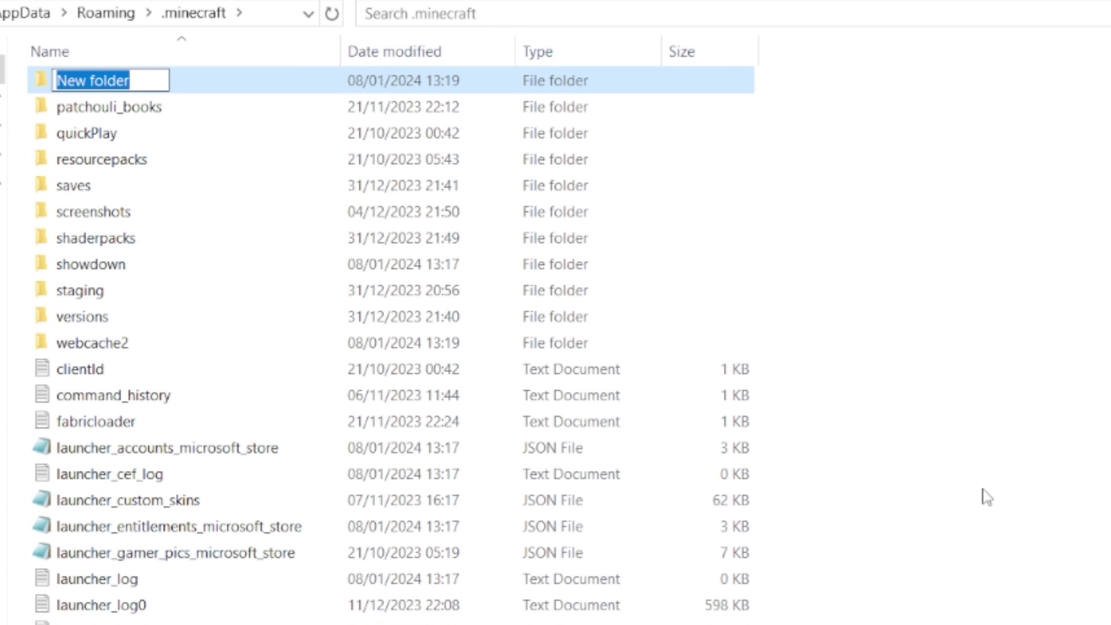
{"action": "type", "text": "mods"}
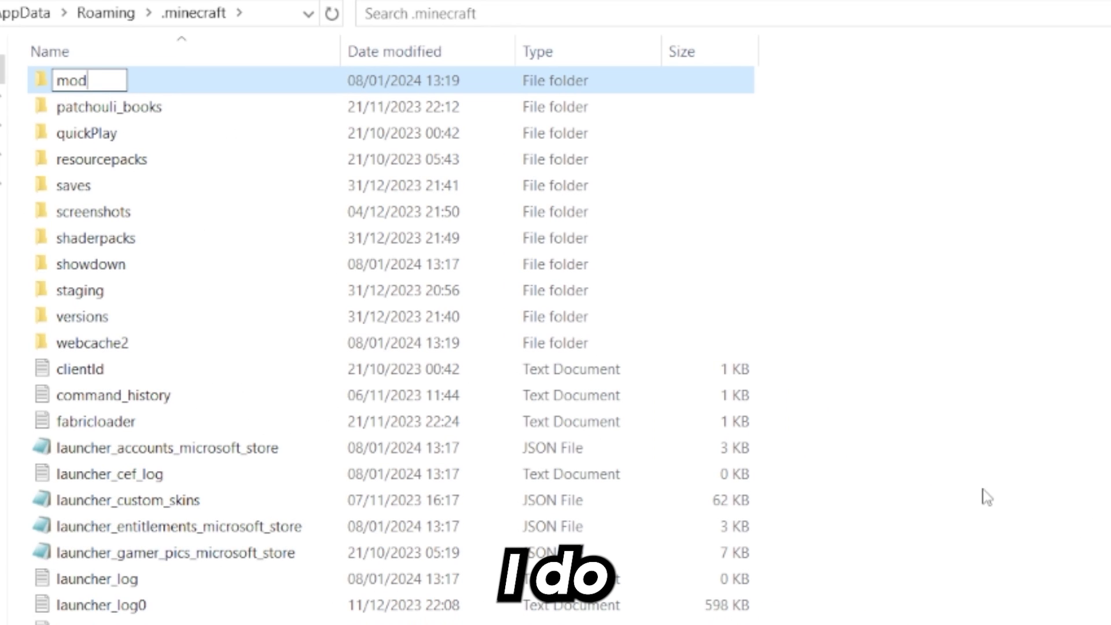
{"action": "left_click", "coordinate": [987, 497]}
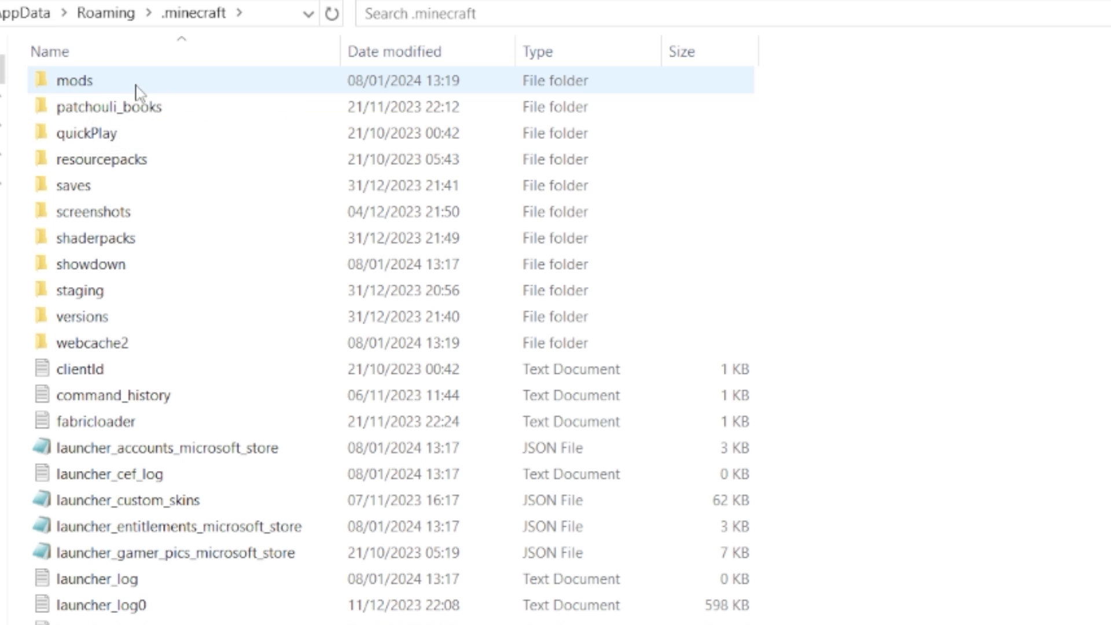
Open the mods folder and paste both mod files, Cobblemon and Kotlin for Forge, into it
{"action": "scroll", "coordinate": [84, 107], "scroll_direction": "up", "scroll_amount": 3}
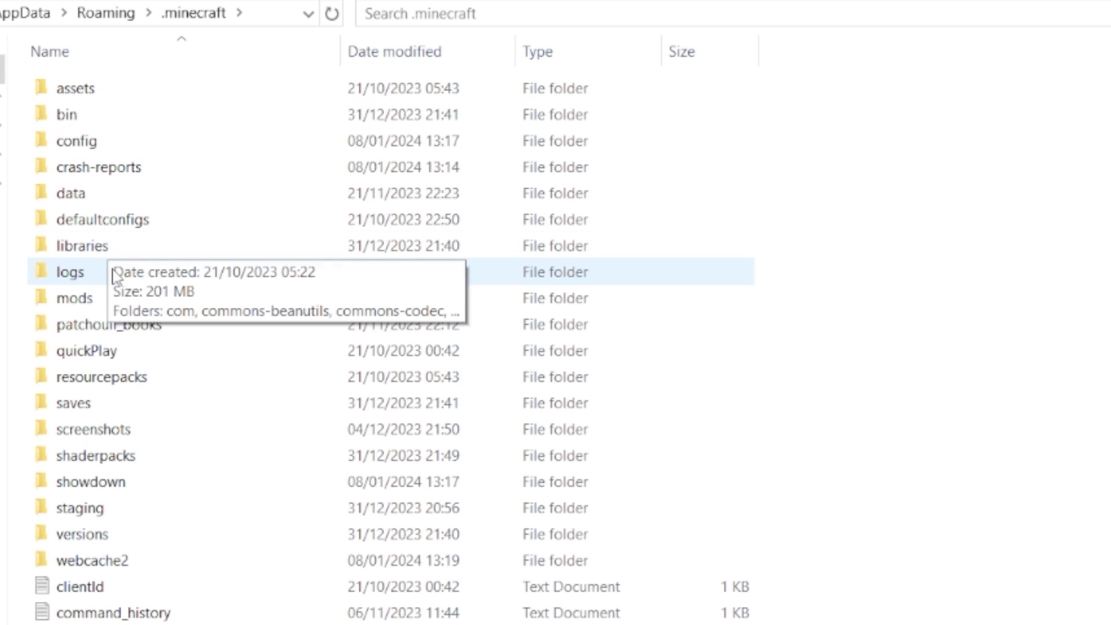
{"action": "double_click", "coordinate": [84, 309]}
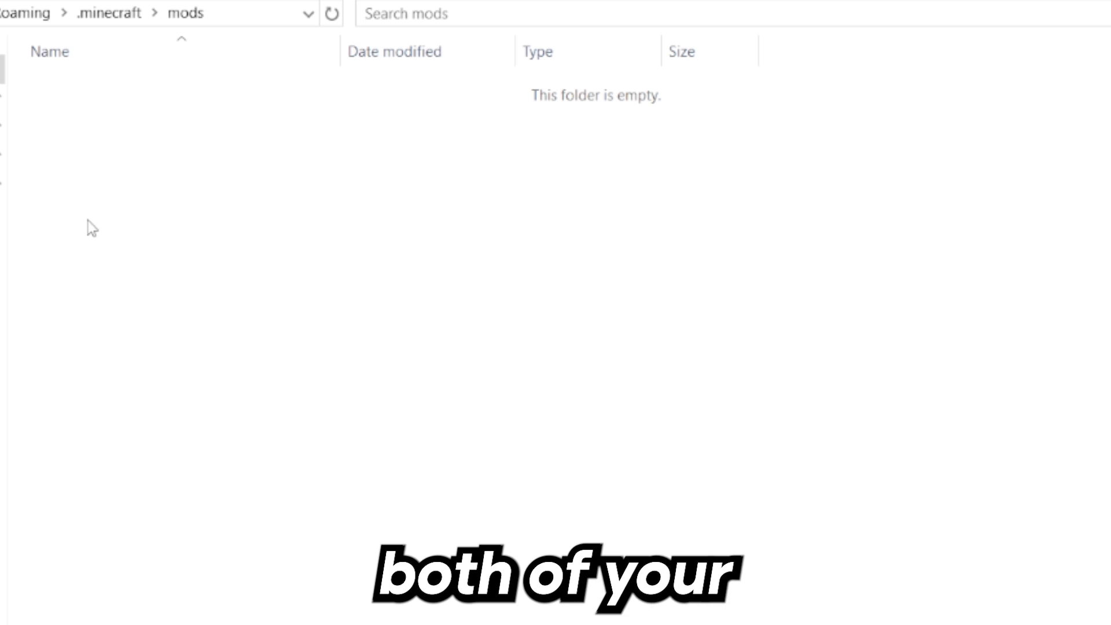
{"action": "left_click_drag", "start_coordinate": [47, 144], "coordinate": [503, 330]}
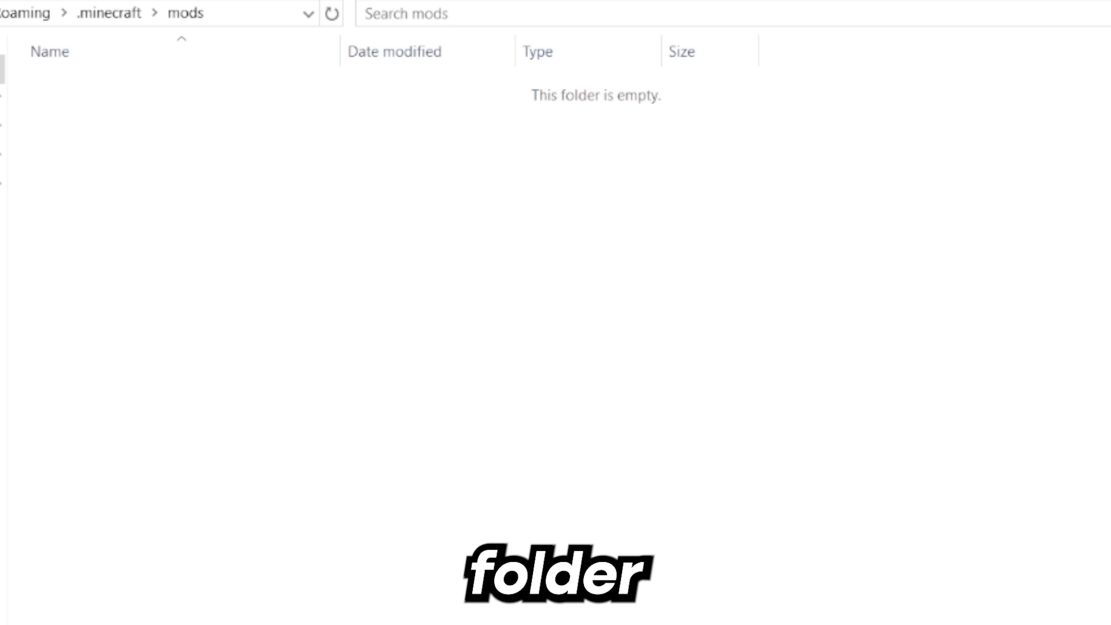
{"action": "key", "text": "ctrl+v"}
{"action": "left_click", "coordinate": [437, 426]}
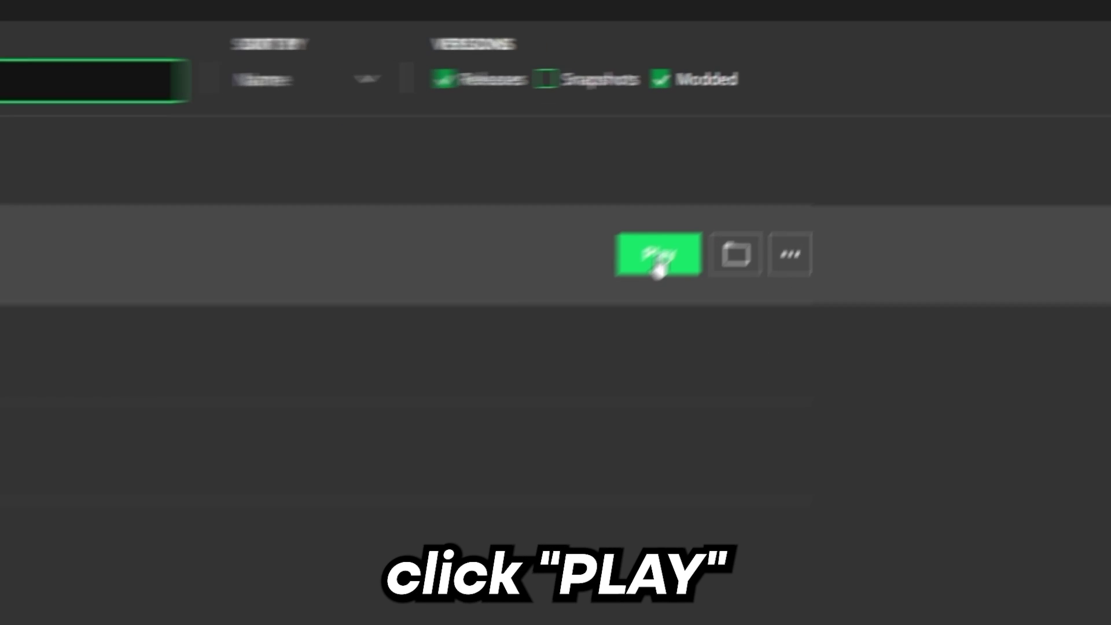
Launch the forge installation and review the Minecraft, Kotlin For Forge, Forge and Cobblemon entries in the game's mod list
{"action": "left_click", "coordinate": [788, 157]}
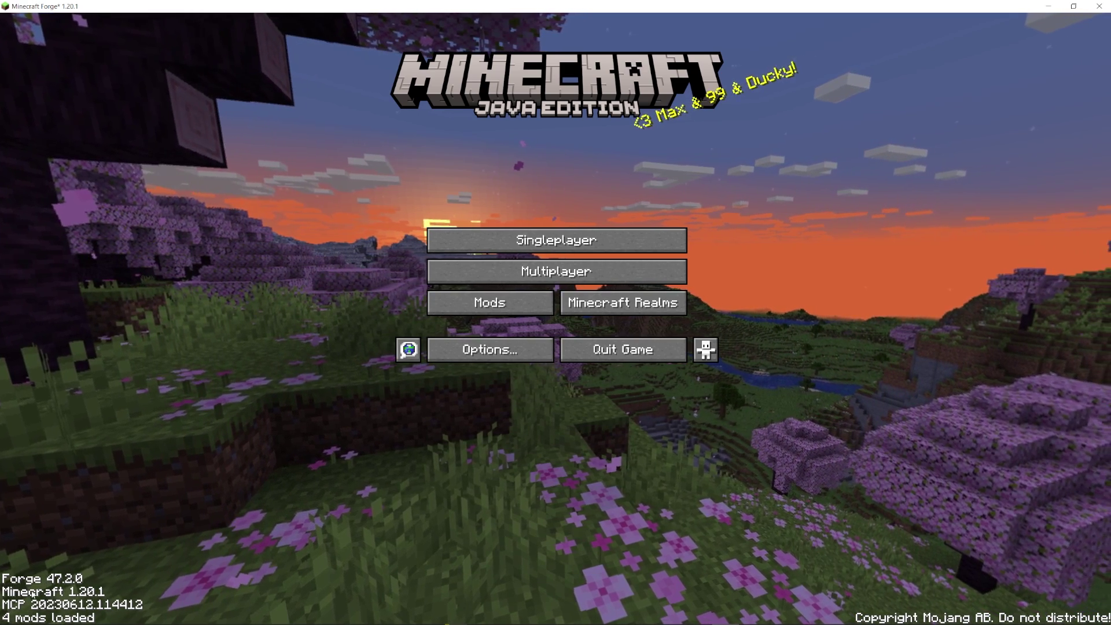
{"action": "left_click", "coordinate": [489, 304]}
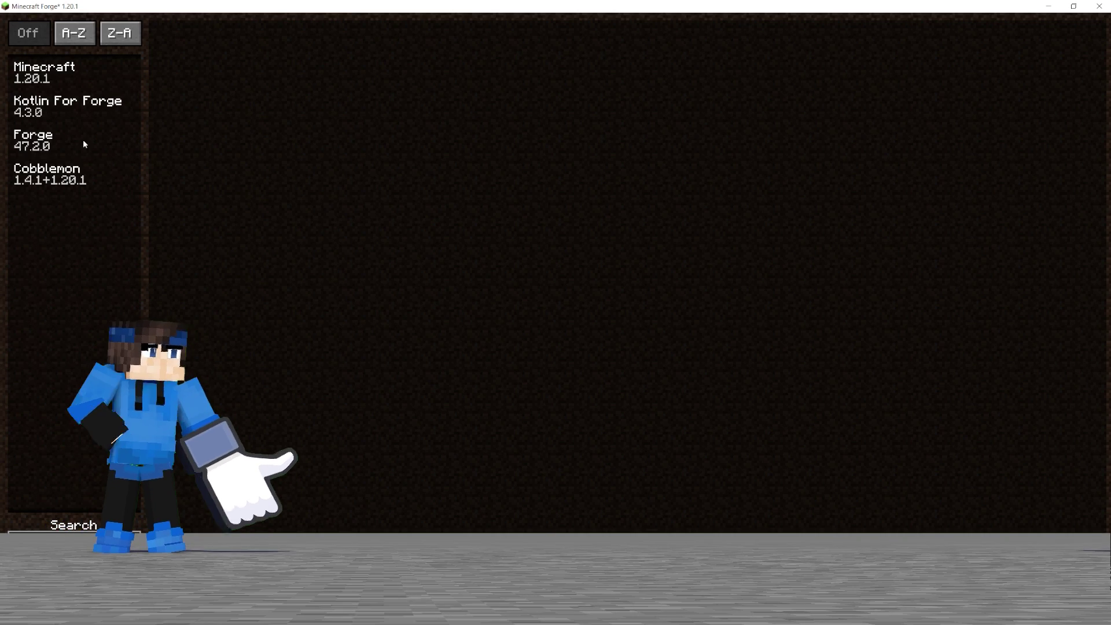
{"action": "left_click", "coordinate": [47, 72]}
{"action": "left_click", "coordinate": [49, 110]}
{"action": "left_click", "coordinate": [48, 141]}
{"action": "left_click", "coordinate": [49, 172]}
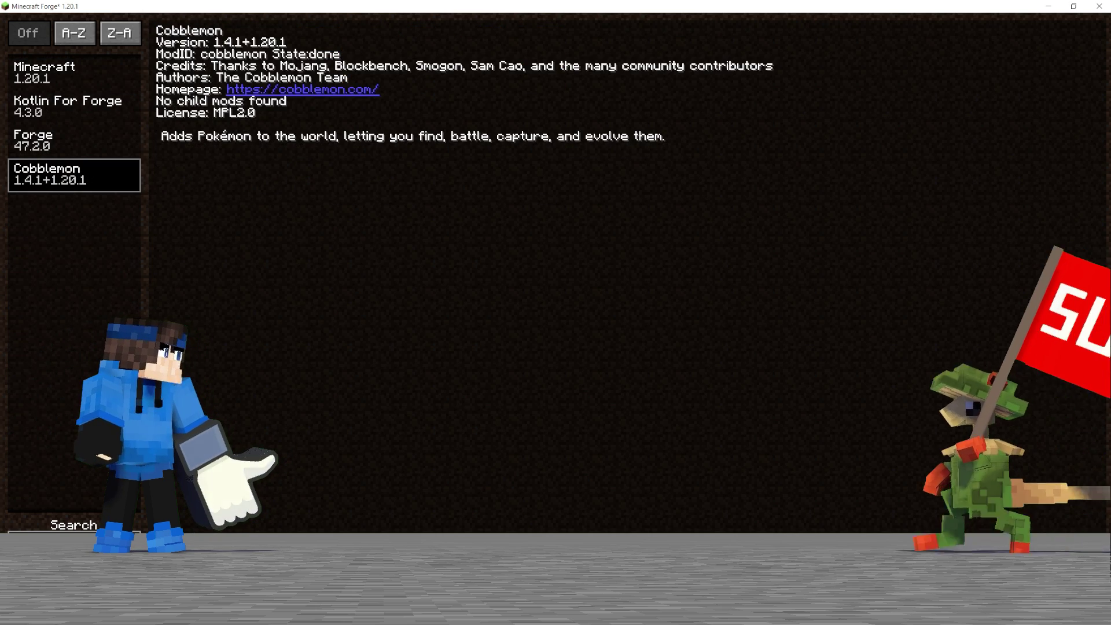
{"action": "key", "text": "Escape"}
Add a multiplayer server with the address play.cobblemonislands.com, keeping the default server name
{"action": "left_click", "coordinate": [517, 280]}
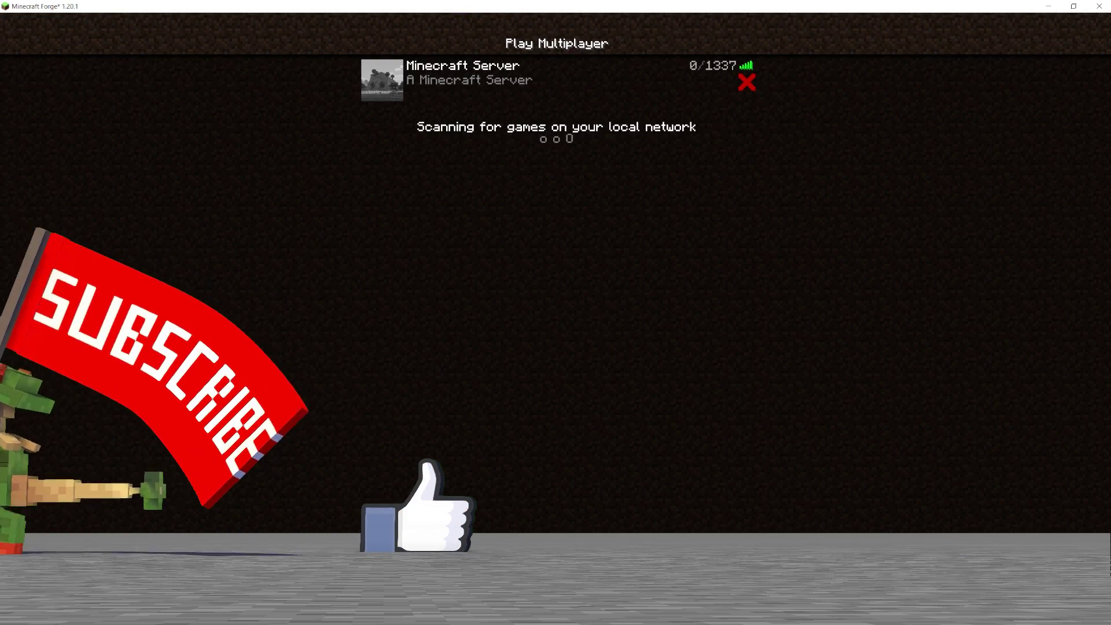
{"action": "left_click", "coordinate": [693, 567]}
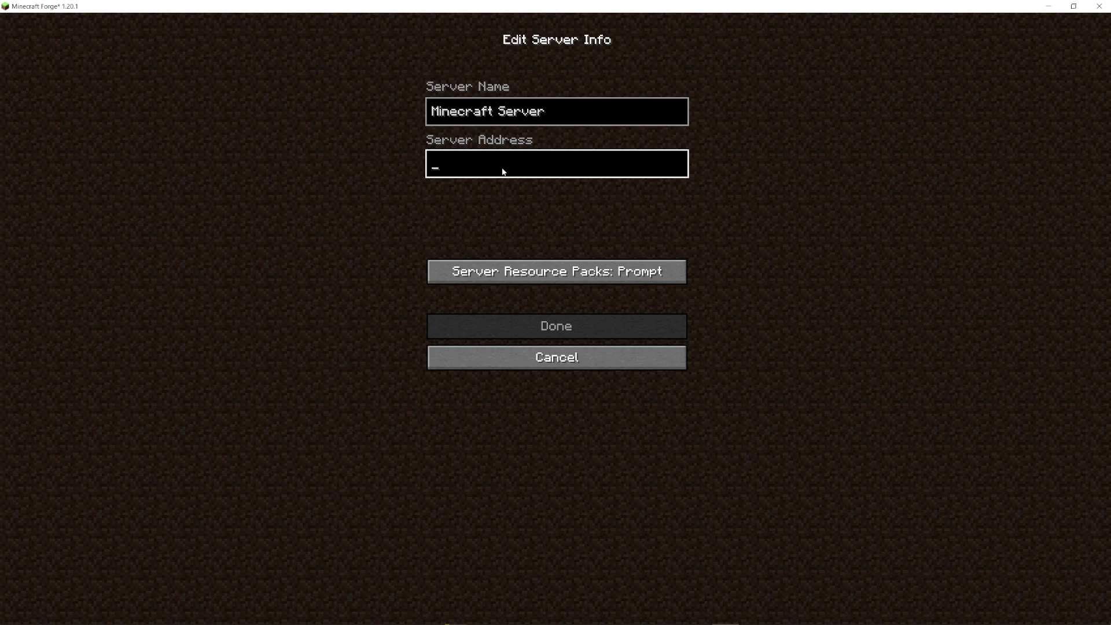
{"action": "type", "text": "play."}
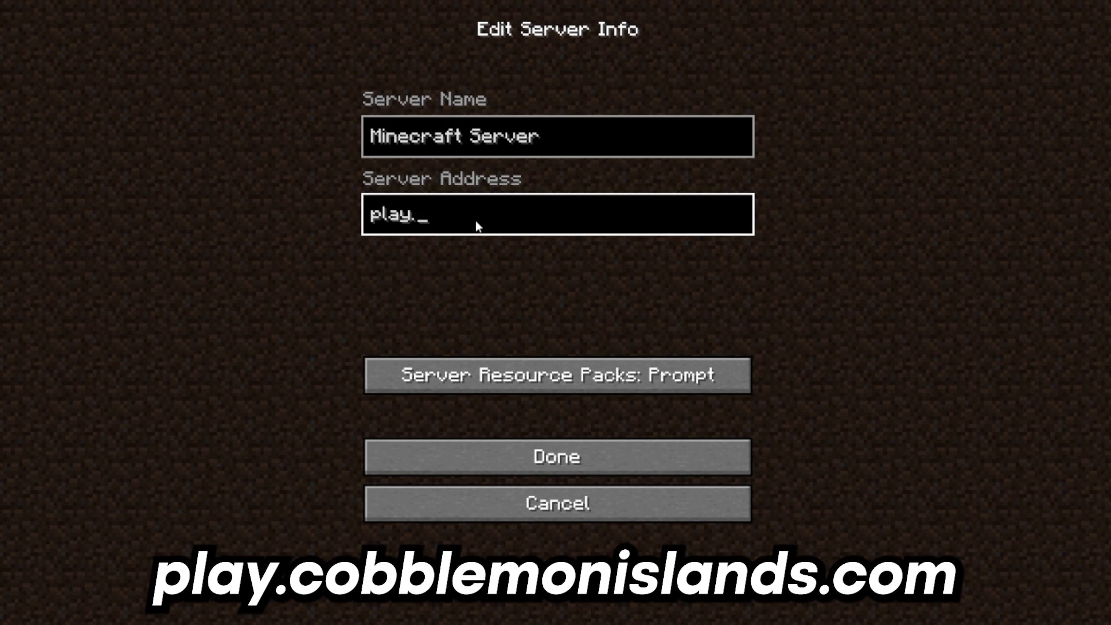
{"action": "type", "text": "cobblemonislands.com"}
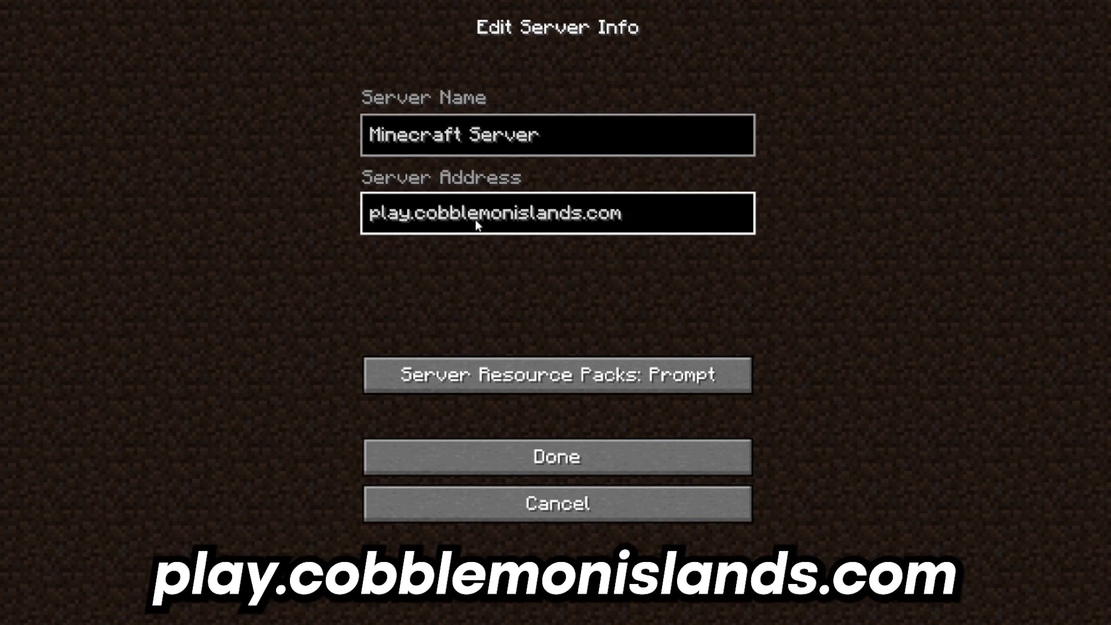
{"action": "key", "text": "Return"}
Join the Cobblemon Islands server and accept its recommended custom resource pack
{"action": "double_click", "coordinate": [445, 182]}
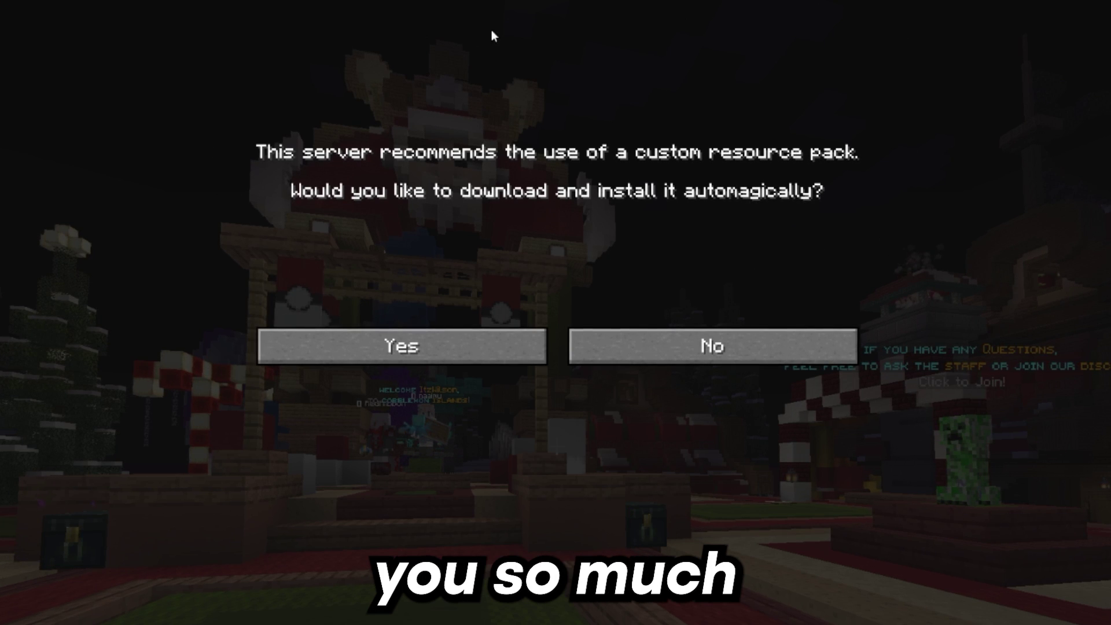
{"action": "left_click", "coordinate": [374, 345]}
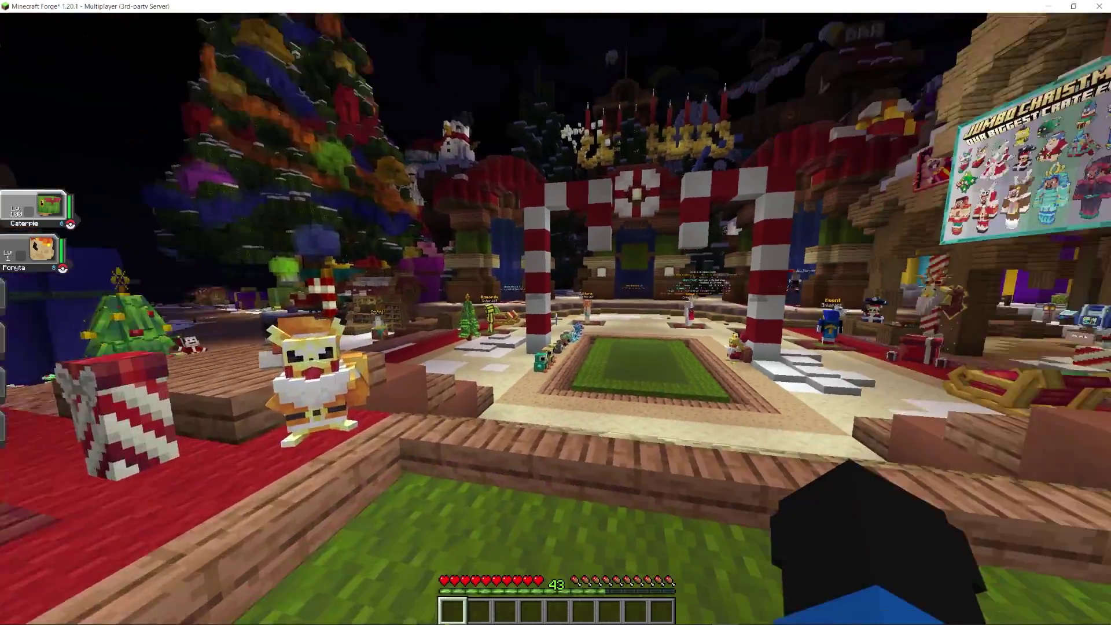
Walk through the server's spawn area to view the row of Pokémon on display
{"action": "key", "text": "Tab"}
{"action": "key", "text": "w"}
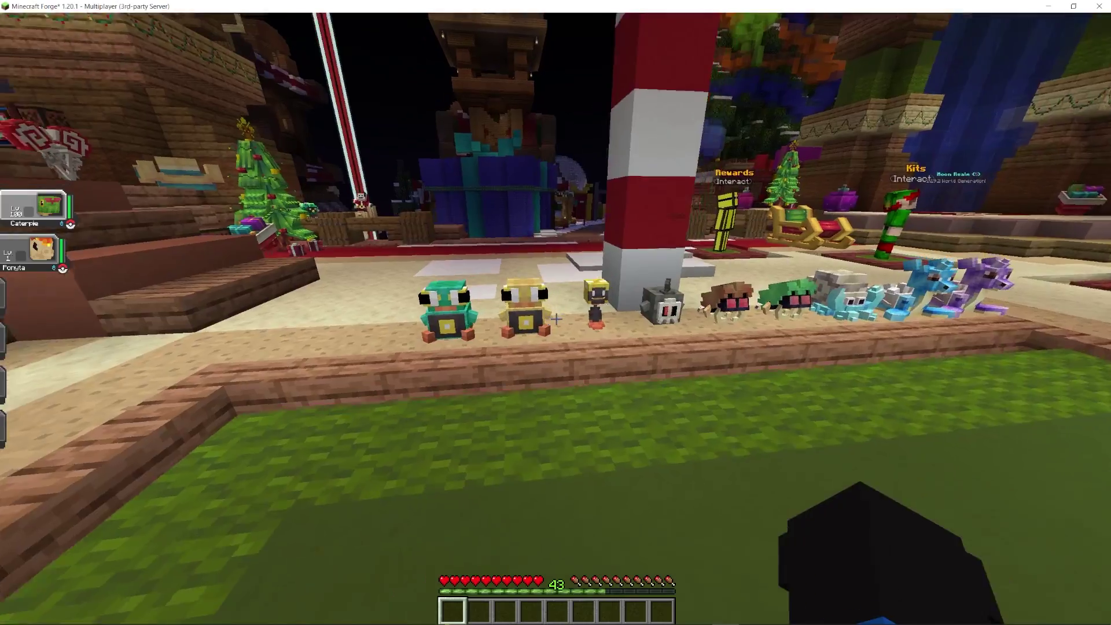
{"action": "key", "text": "w"}
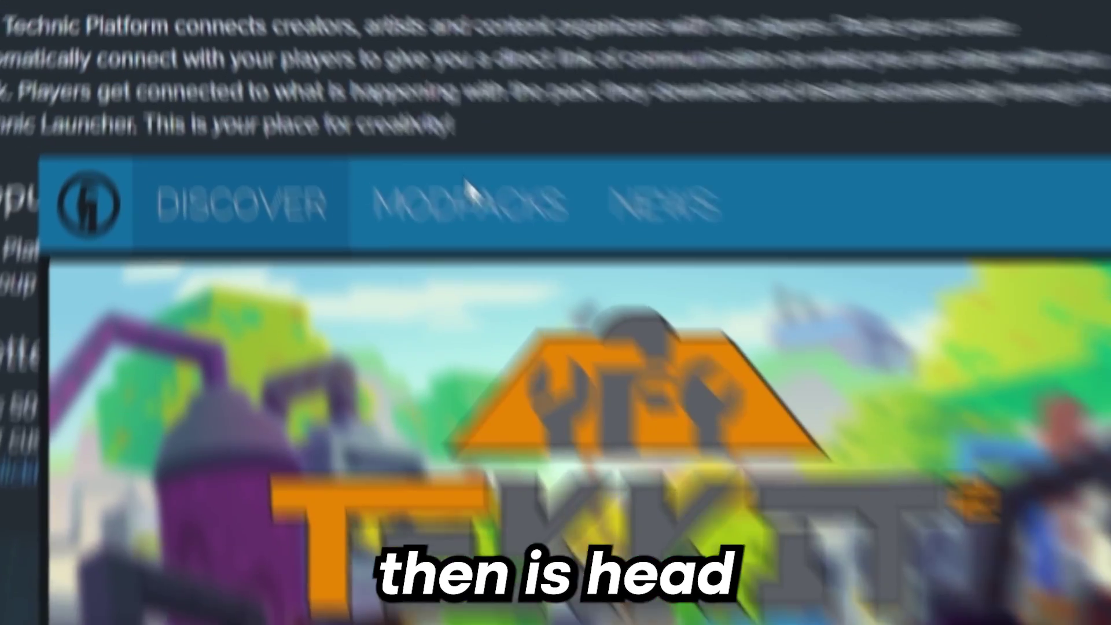
Switch to the Technic Launcher and search its modpacks for "cobblemon islands"
{"action": "left_click", "coordinate": [468, 178]}
{"action": "left_click", "coordinate": [223, 276]}
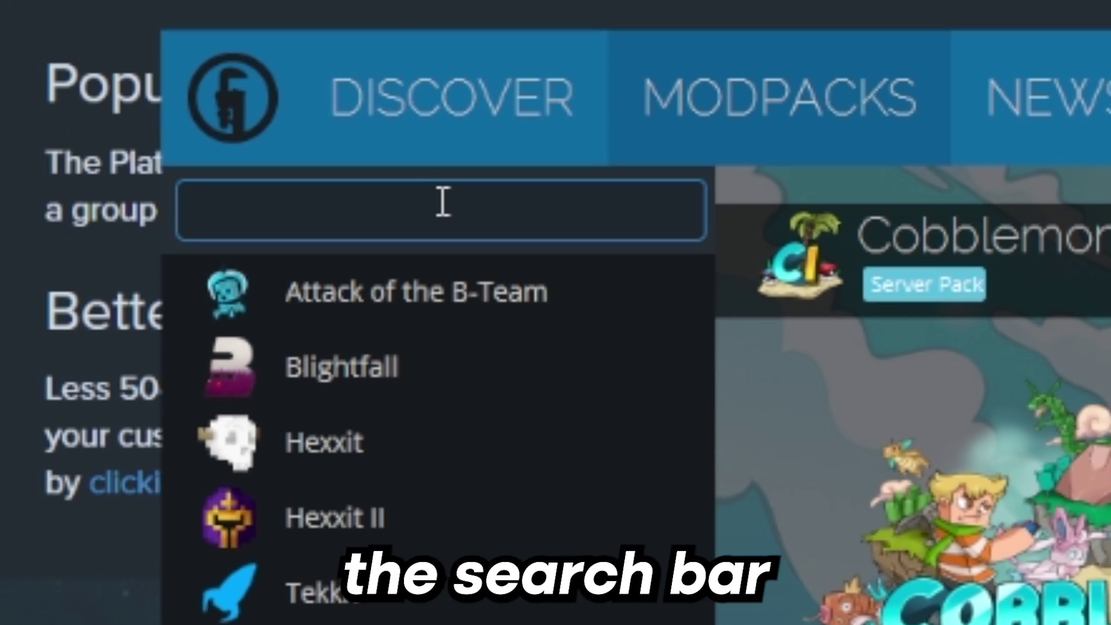
{"action": "type", "text": "cobblem"}
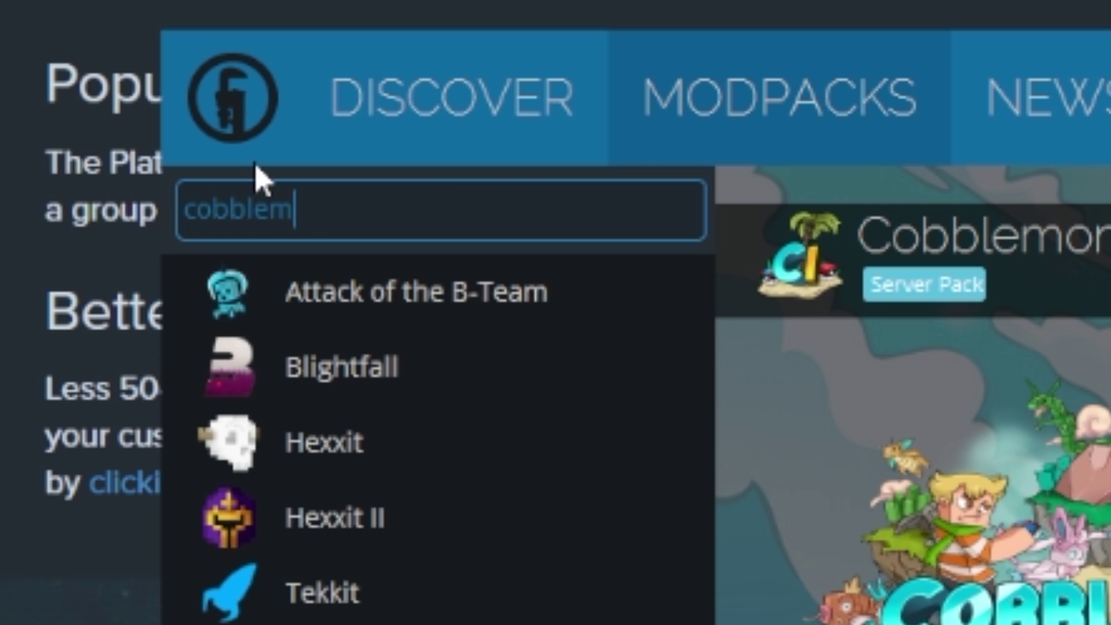
{"action": "type", "text": "on islands"}
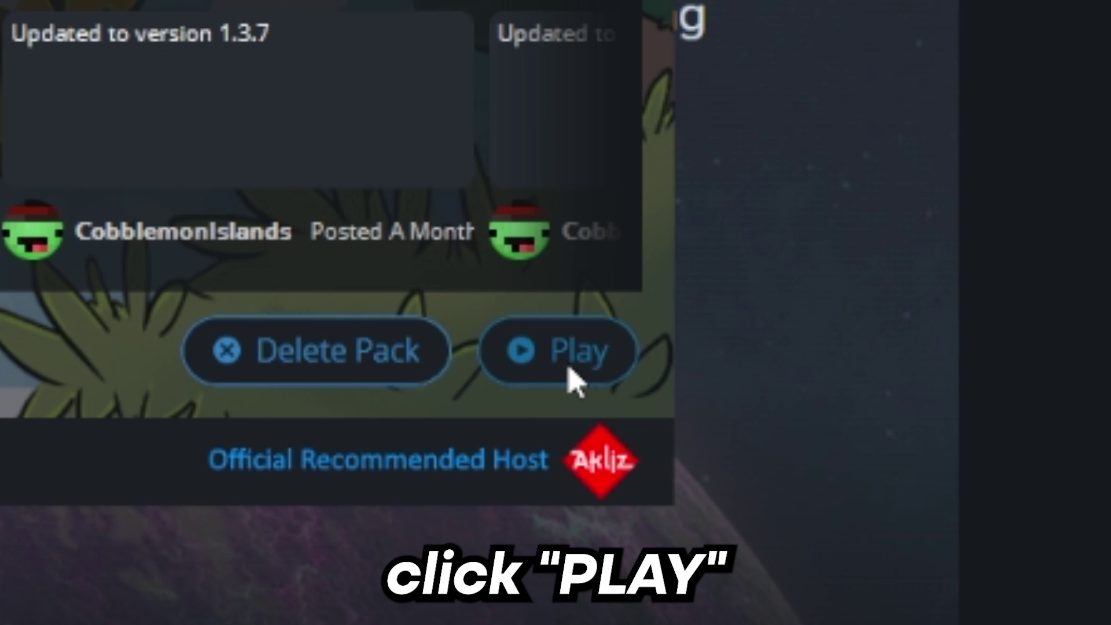
Launch the Cobblemon Islands modpack and walk forward through the server's welcome area
{"action": "left_click", "coordinate": [567, 373]}
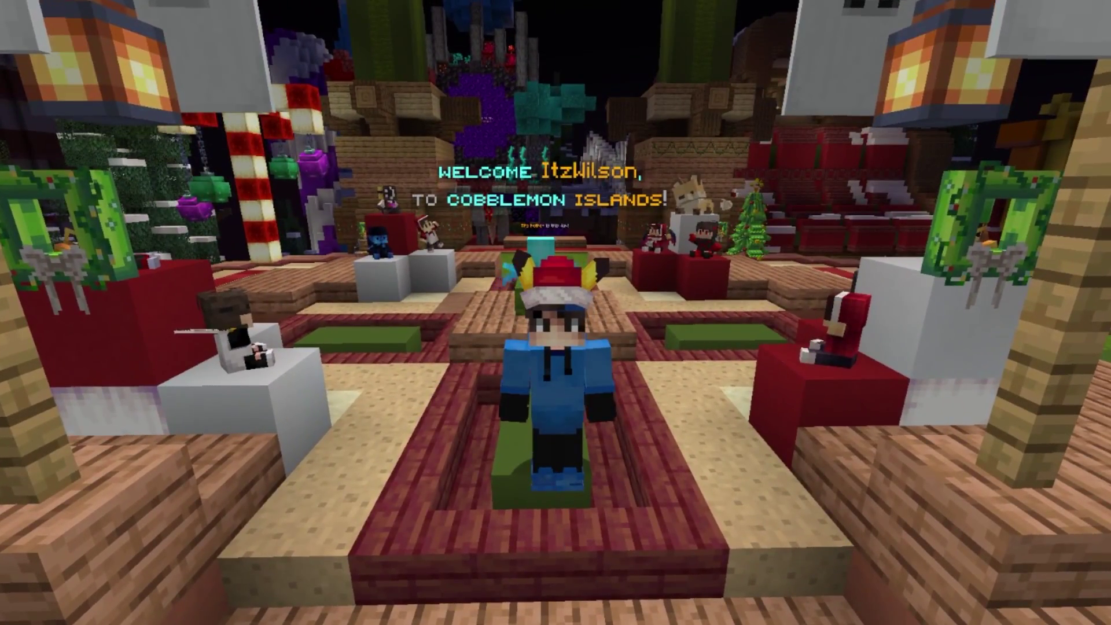
{"action": "key", "text": "w"}
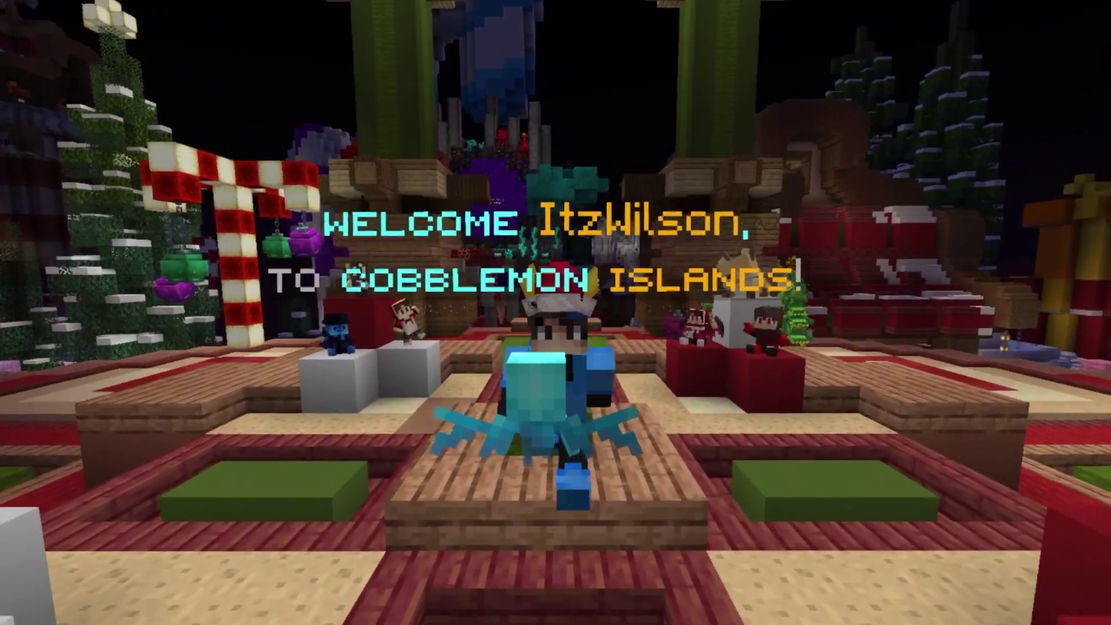